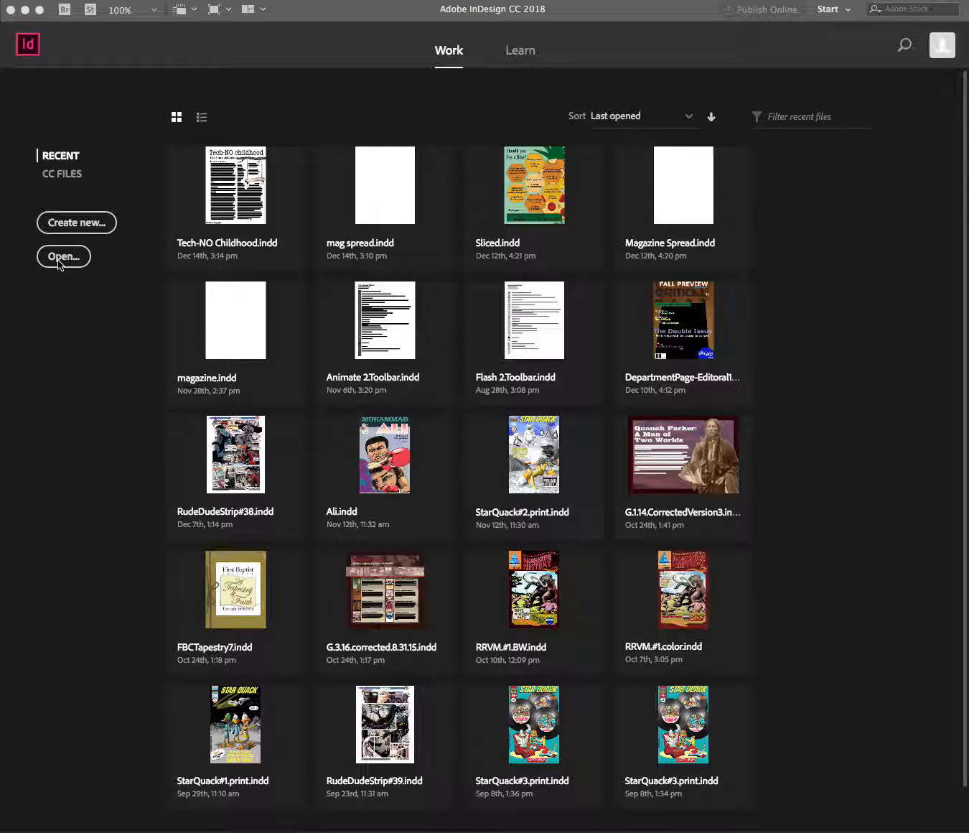
# Step: Start a new document, look through the Saved, Web and Mobile presets, and settle on the Print Letter preset
pyautogui.click(110, 156)
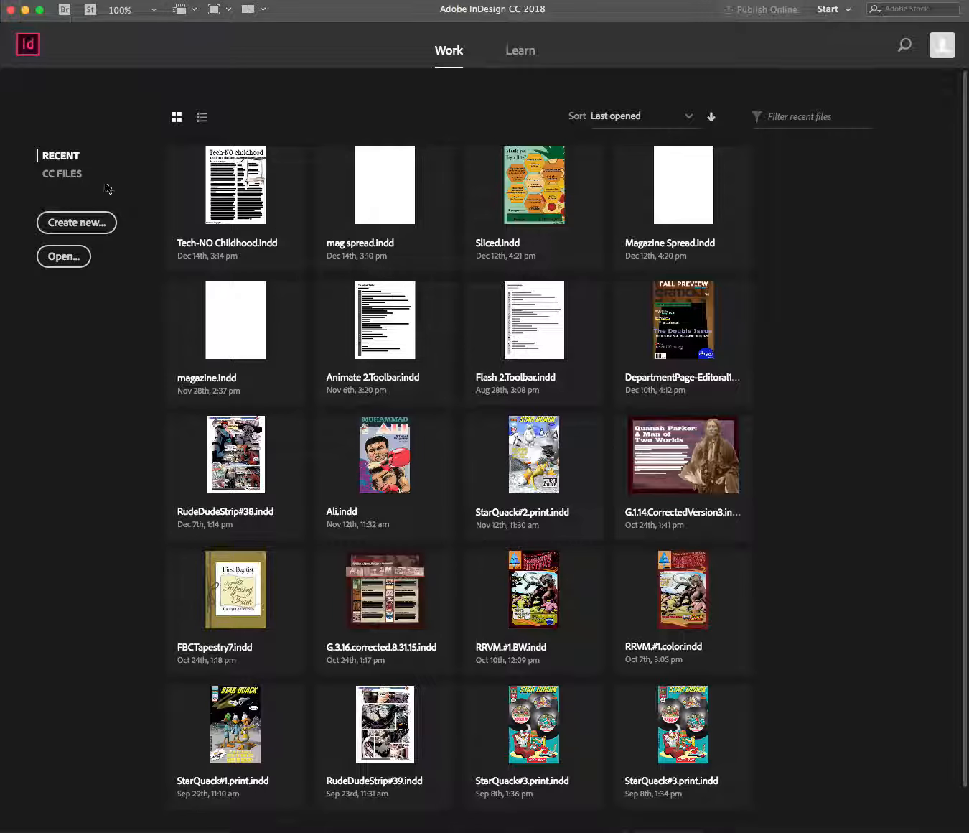
pyautogui.click(86, 228)
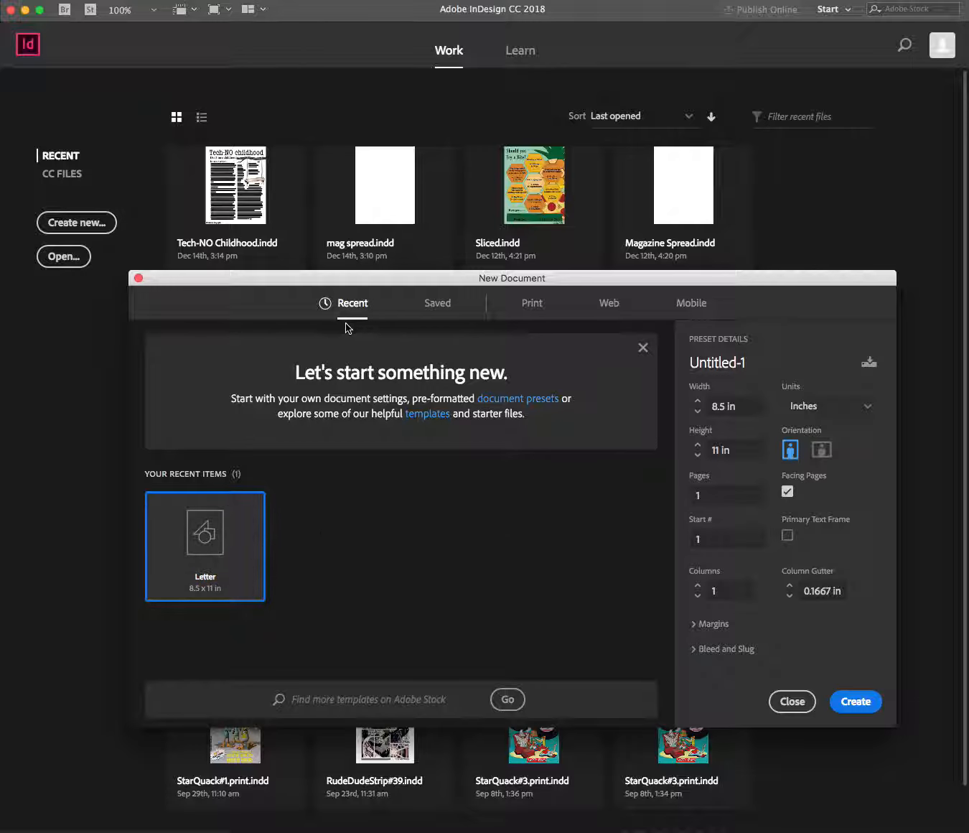
pyautogui.click(436, 309)
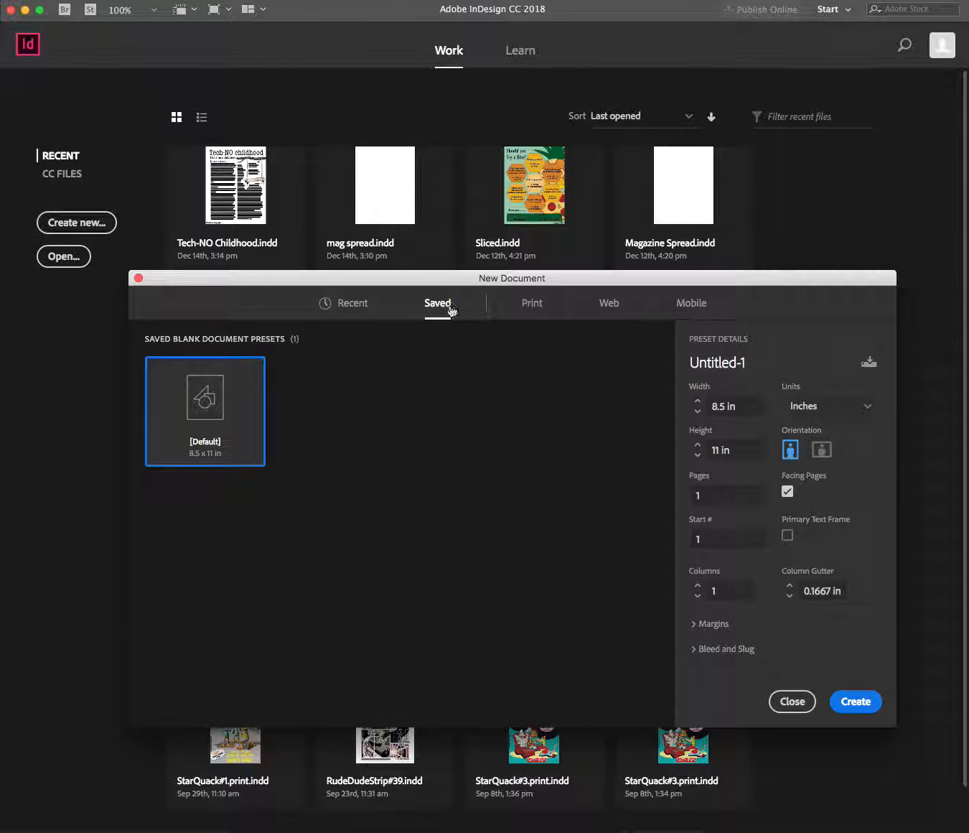
pyautogui.click(532, 305)
pyautogui.click(610, 304)
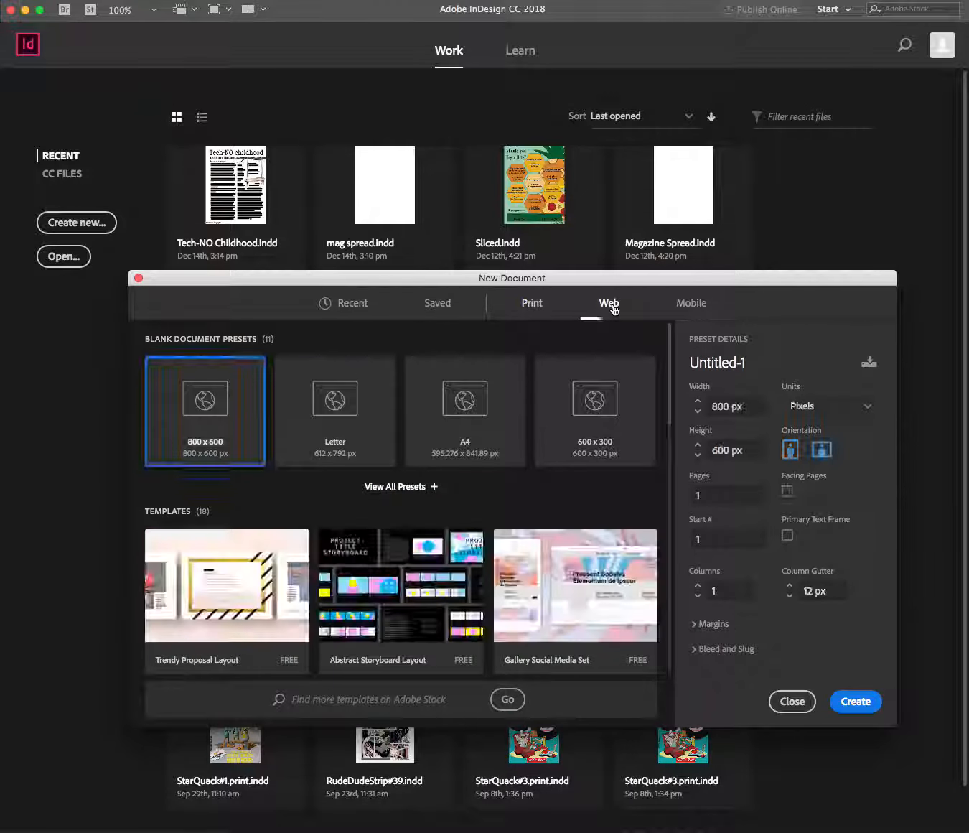
pyautogui.click(689, 304)
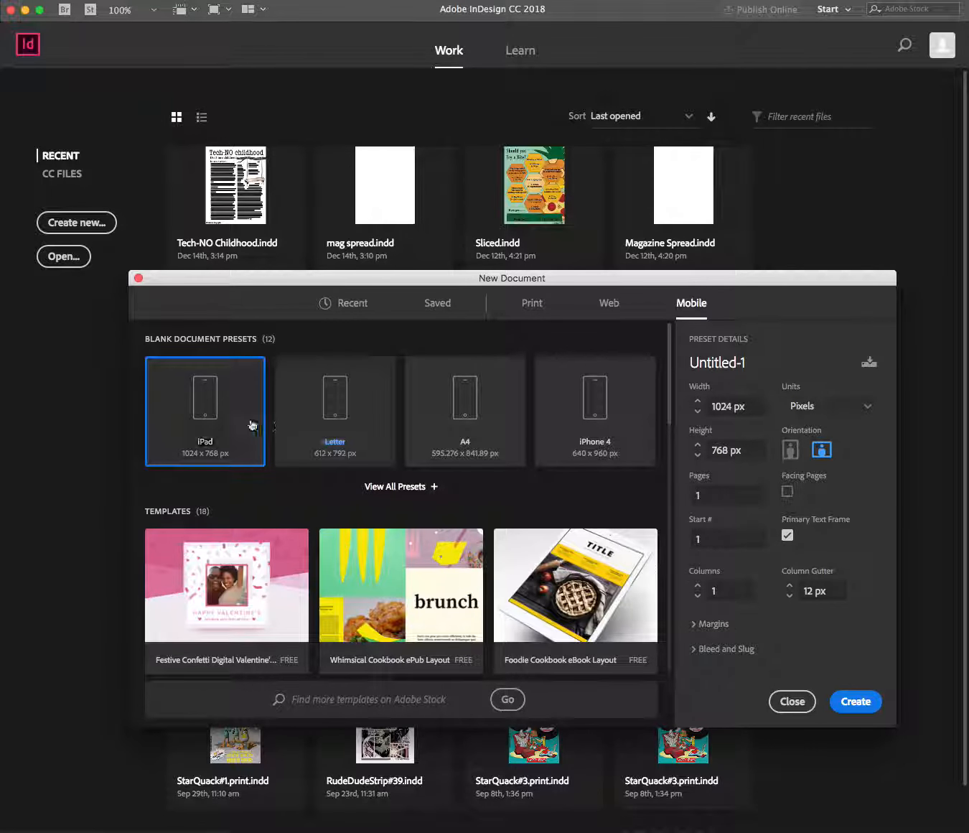
pyautogui.click(537, 306)
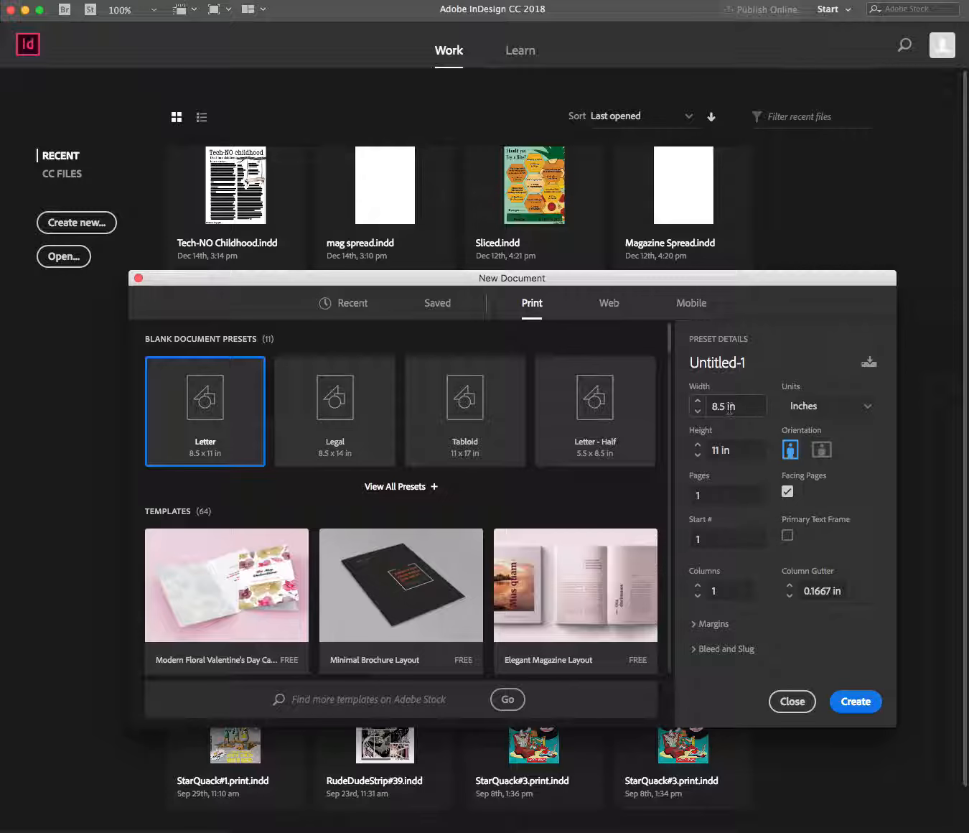
# Step: Keep the units in inches and set the new document to 3 pages with 5 columns
pyautogui.click(867, 409)
pyautogui.click(865, 405)
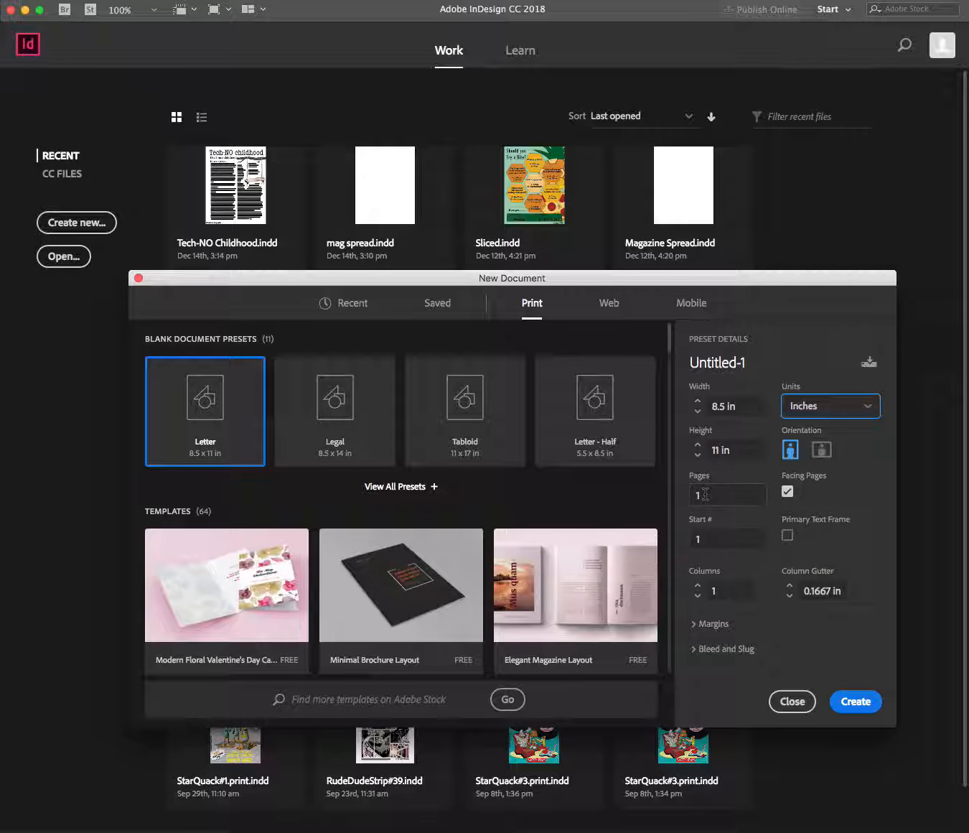
pyautogui.moveTo(702, 493); pyautogui.dragTo(696, 494)
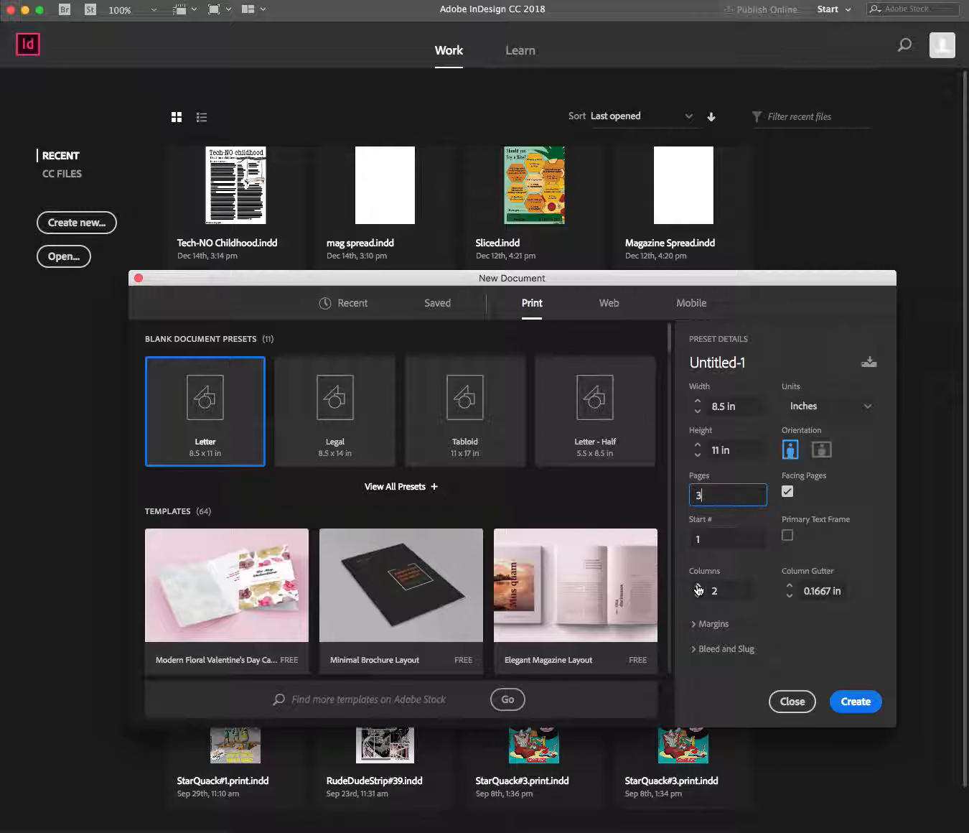
pyautogui.click(699, 586)
pyautogui.click(699, 586)
pyautogui.click(699, 586)
# Step: Set all four linked page margins of the new document to 1 in
pyautogui.click(703, 624)
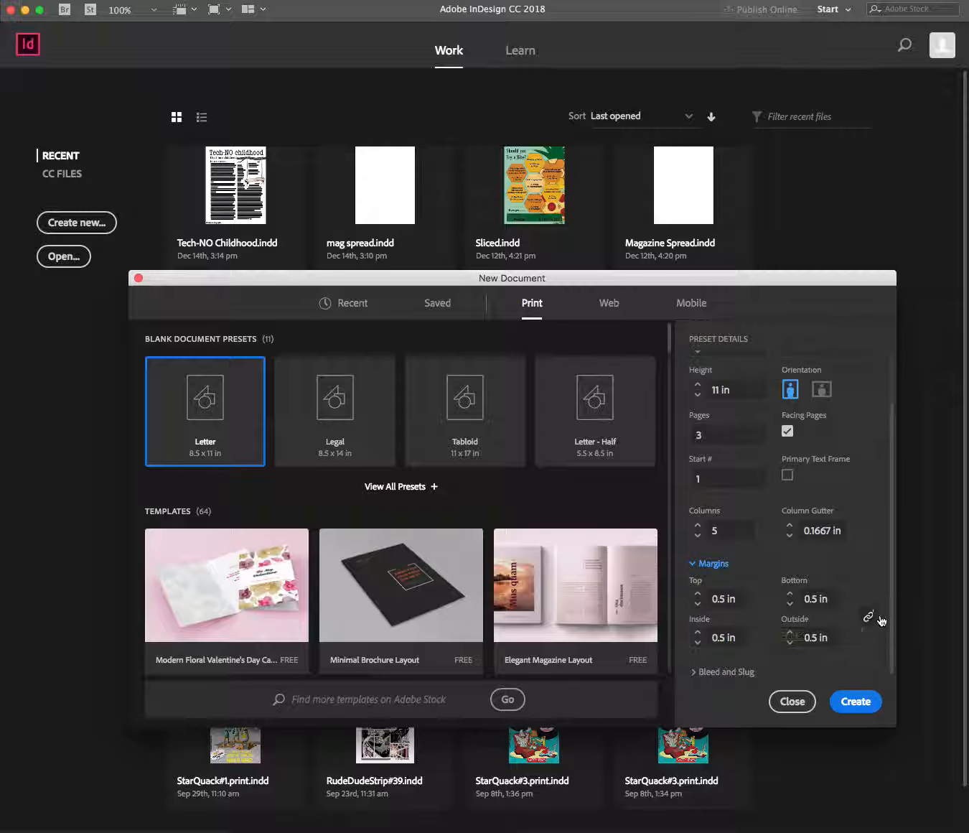
pyautogui.click(707, 598)
pyautogui.tripleClick(709, 598)
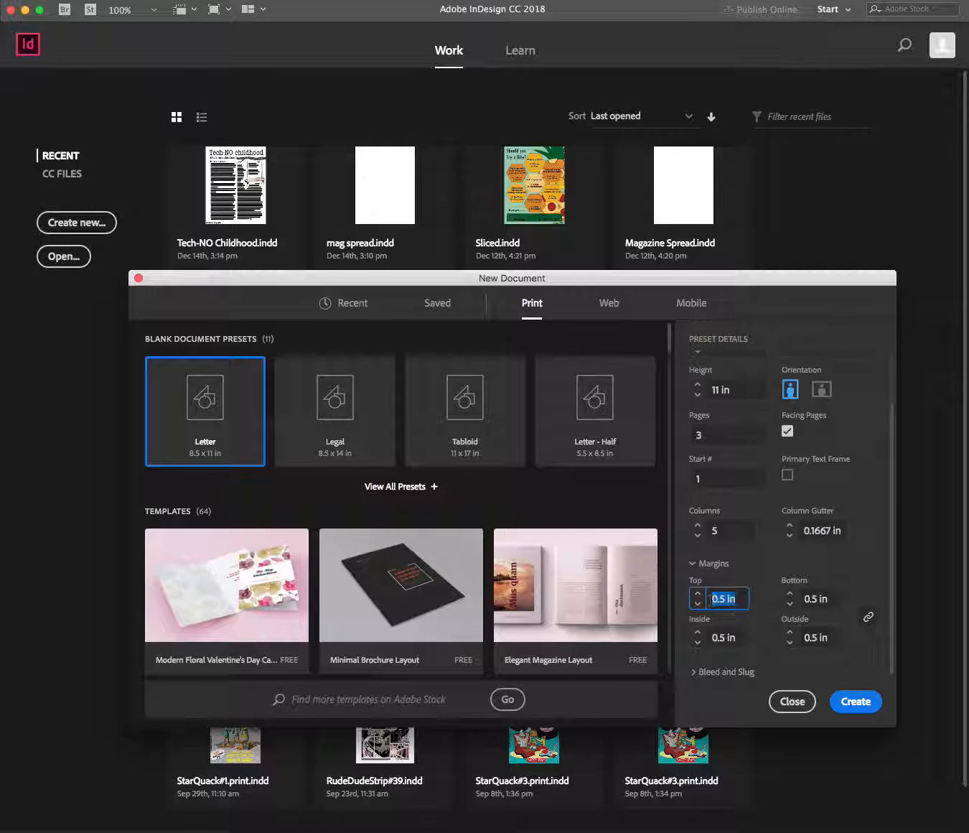
pyautogui.write('1')
pyautogui.press('Tab')
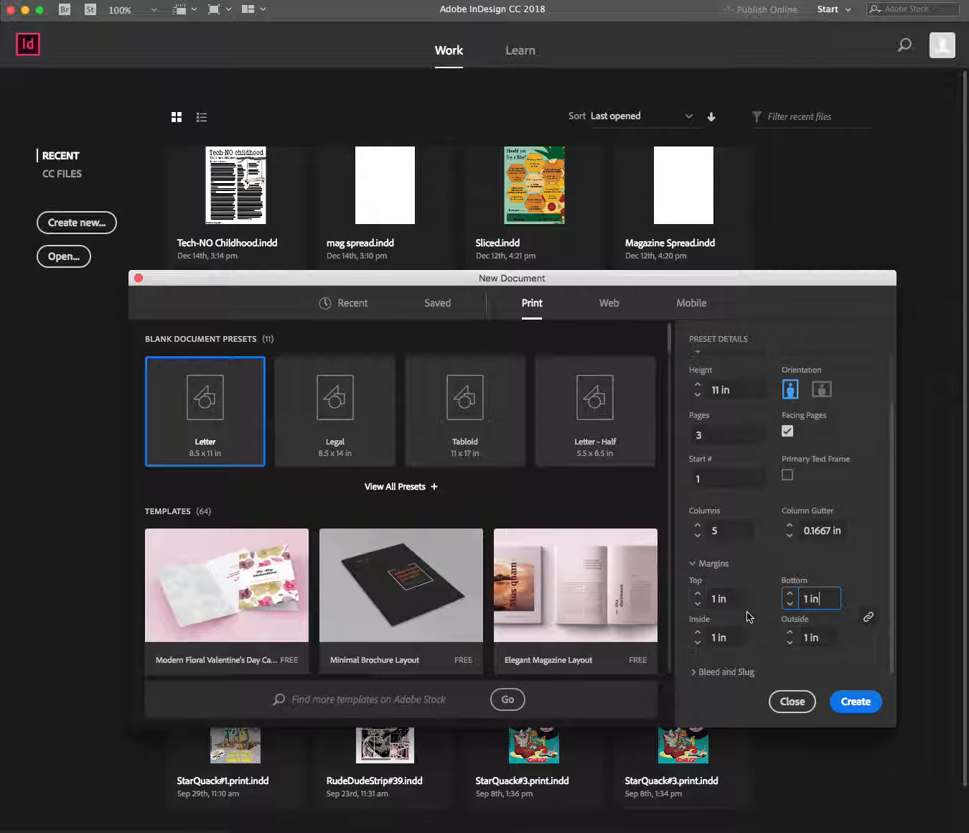
# Step: Unlink the margins and set the inside and bottom margins to 0.5 in
pyautogui.click(867, 617)
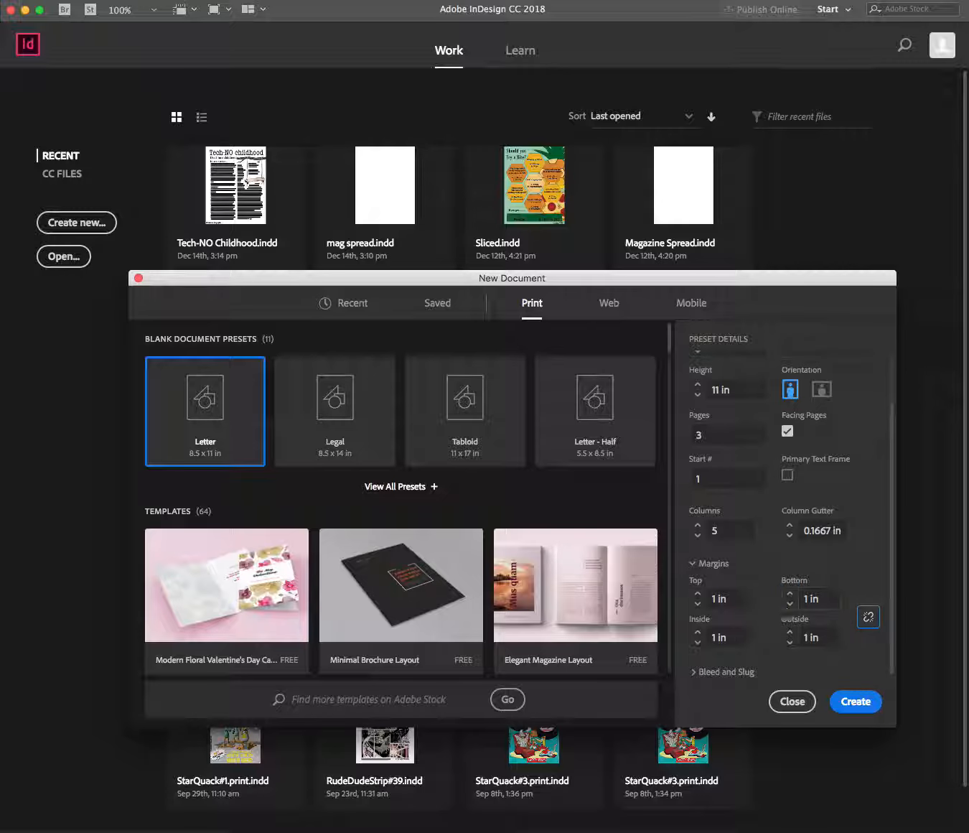
pyautogui.moveTo(727, 637); pyautogui.dragTo(707, 638)
pyautogui.doubleClick(699, 633)
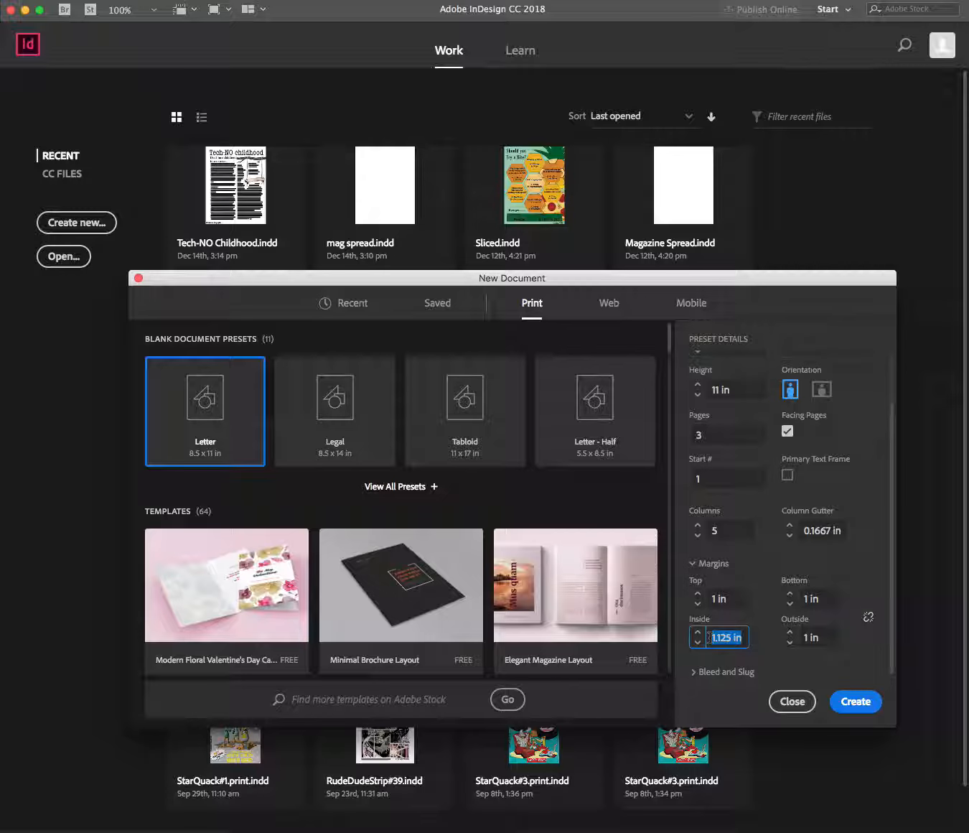
pyautogui.write('.5')
pyautogui.press('Tab')
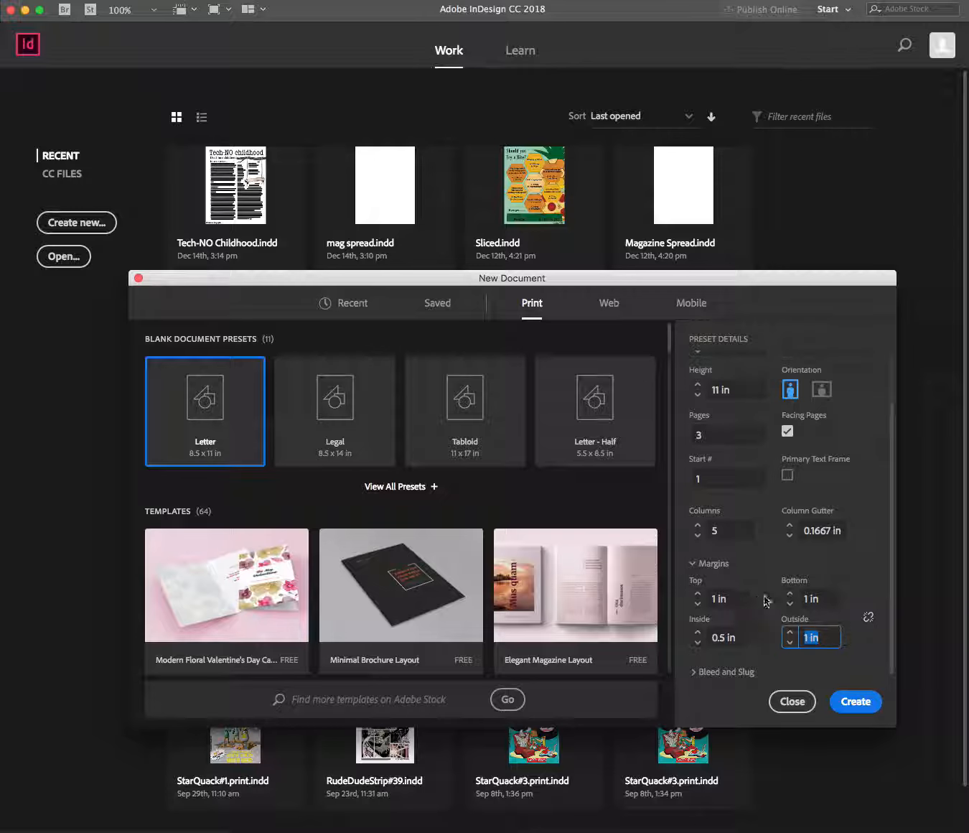
pyautogui.click(805, 598)
pyautogui.write('.5')
pyautogui.press('Tab')
# Step: Set the bleed to 0.125 in on all sides and create the document
pyautogui.click(694, 672)
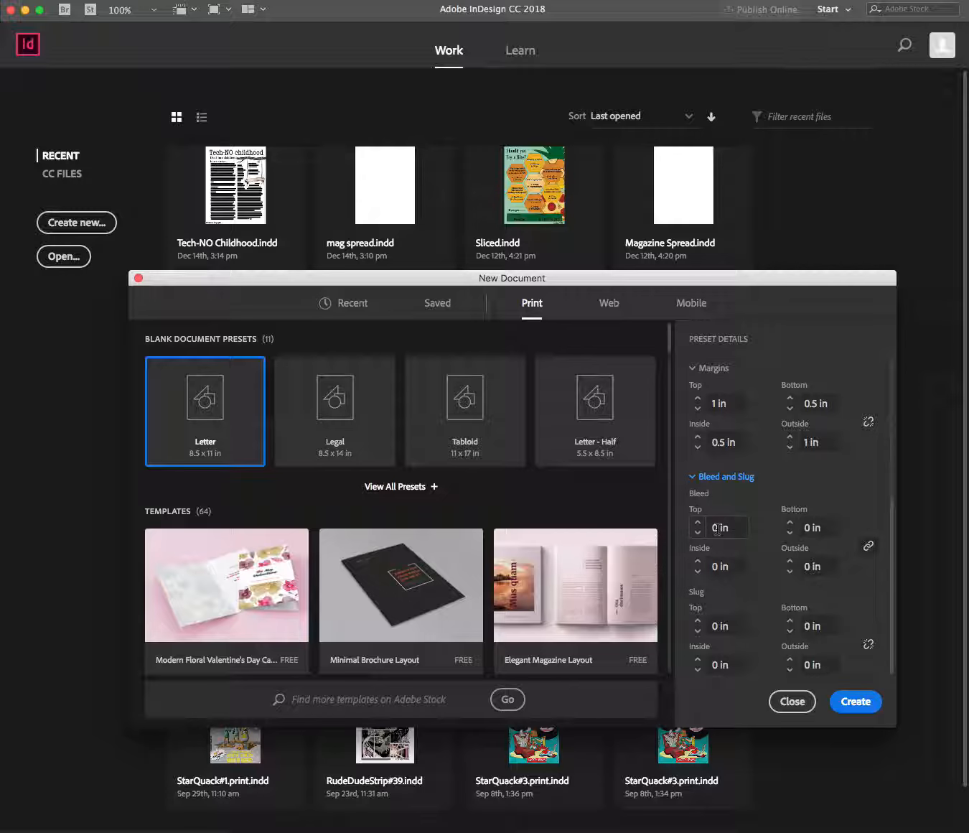
pyautogui.click(717, 529)
pyautogui.press('Tab')
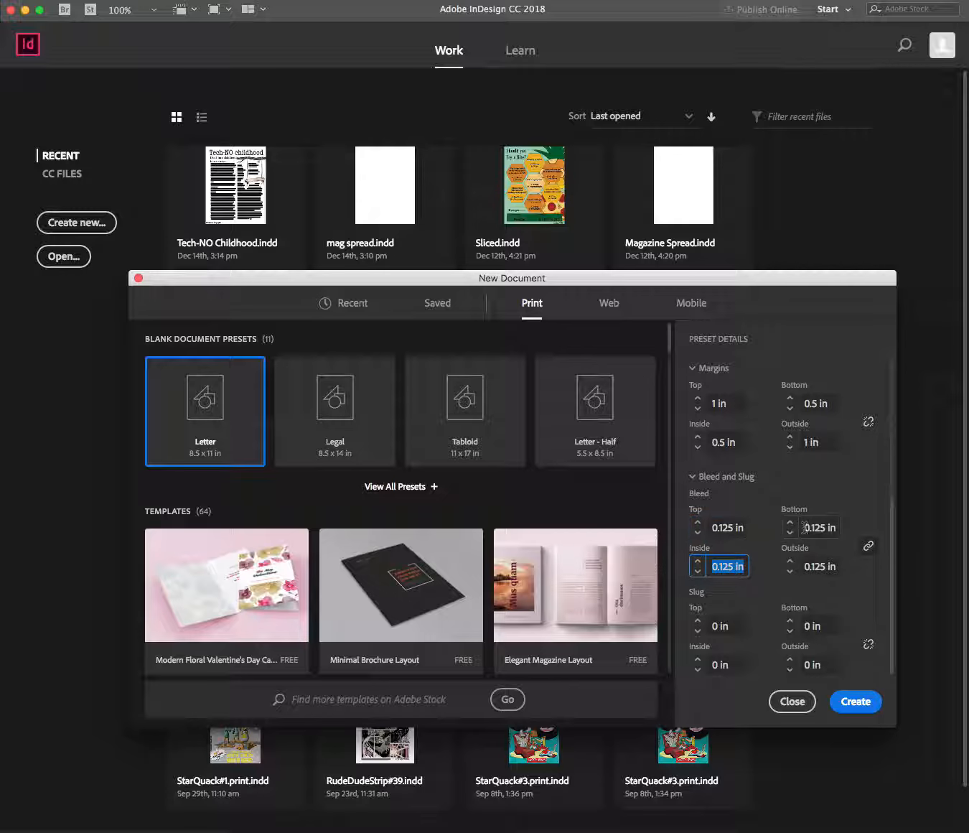
pyautogui.click(738, 621)
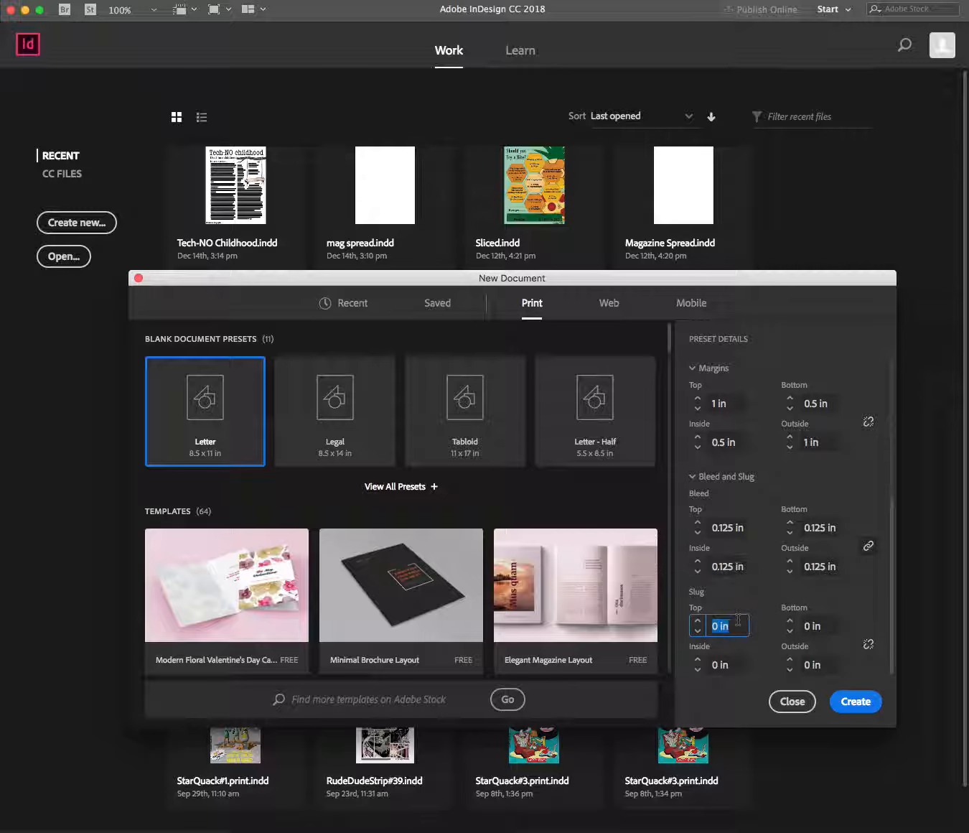
pyautogui.click(857, 700)
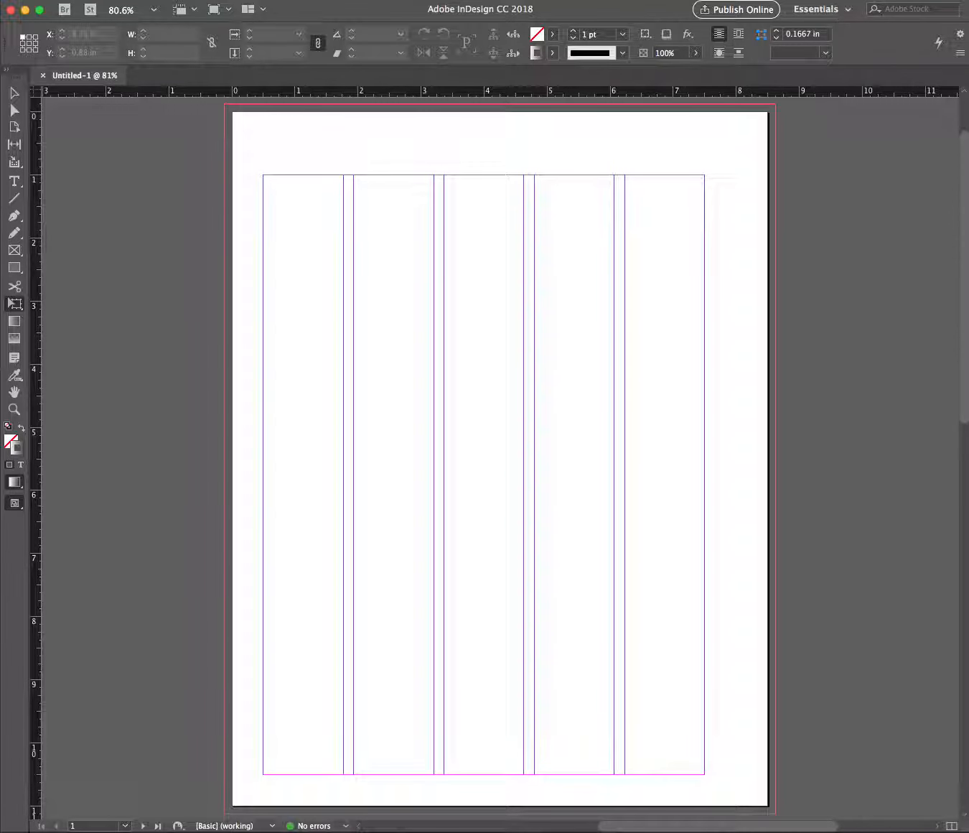
# Step: Show the overview of the document's pages beside the layout and go to page 2
pyautogui.click(366, 1)
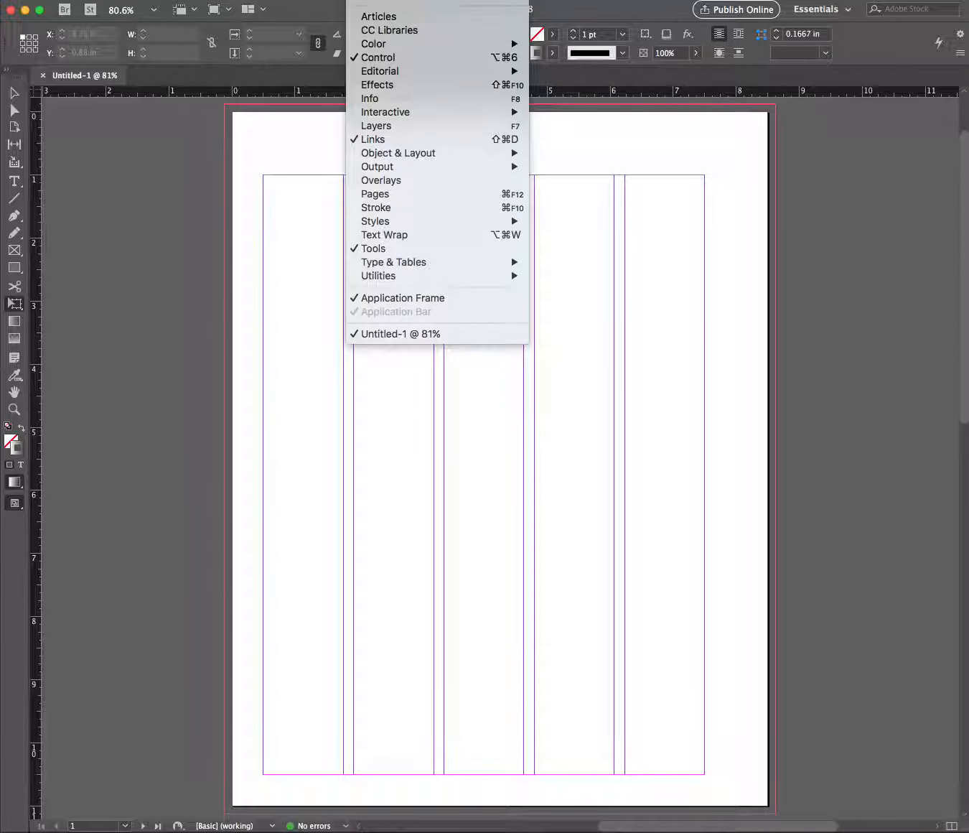
pyautogui.click(388, 195)
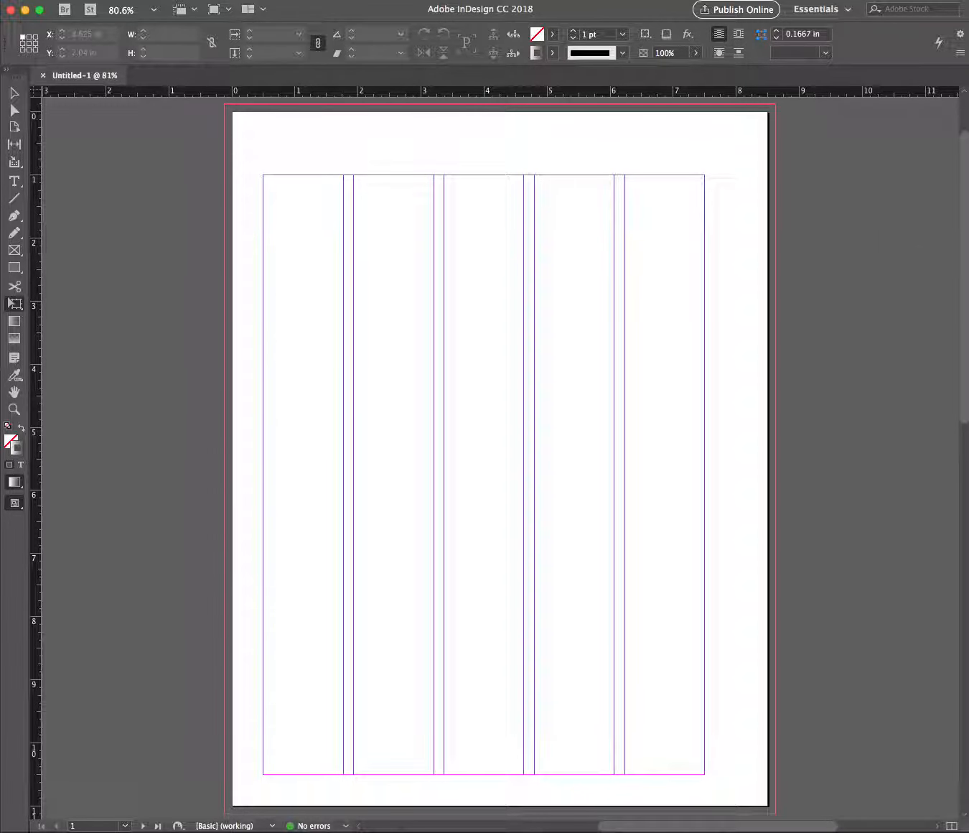
pyautogui.moveTo(865, 253); pyautogui.dragTo(827, 242)
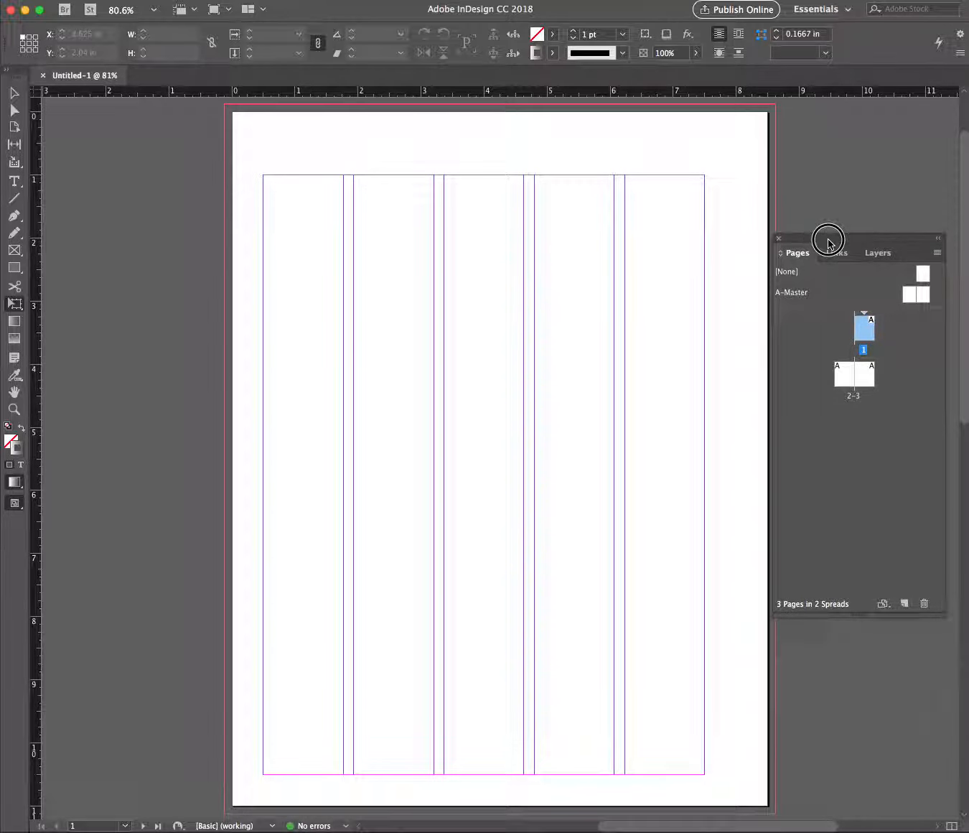
pyautogui.click(896, 336)
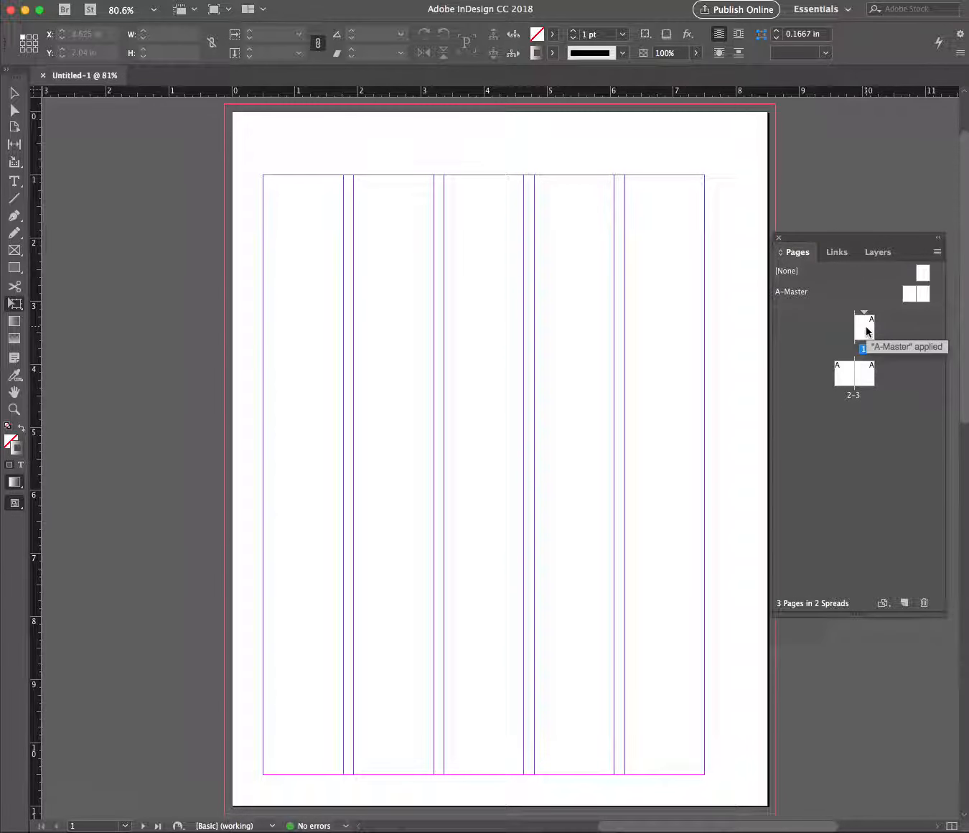
pyautogui.doubleClick(844, 380)
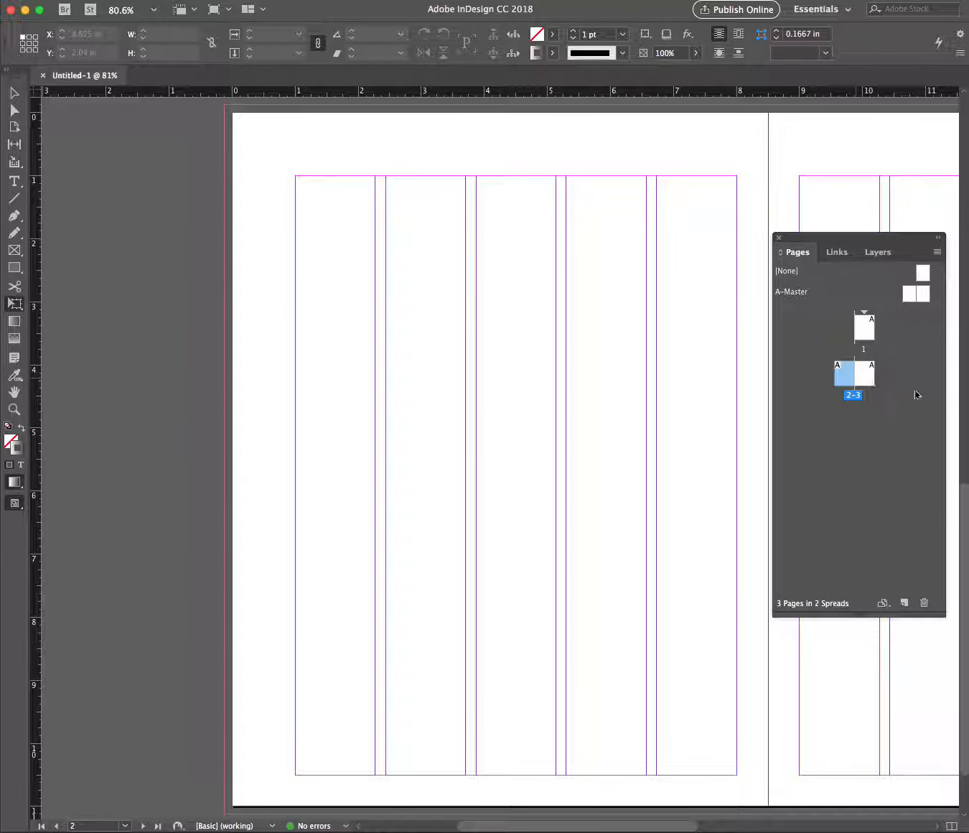
# Step: Examine the inside and outside margins and the columns across the facing pages 2–3
pyautogui.hscroll(5, 625, 320)
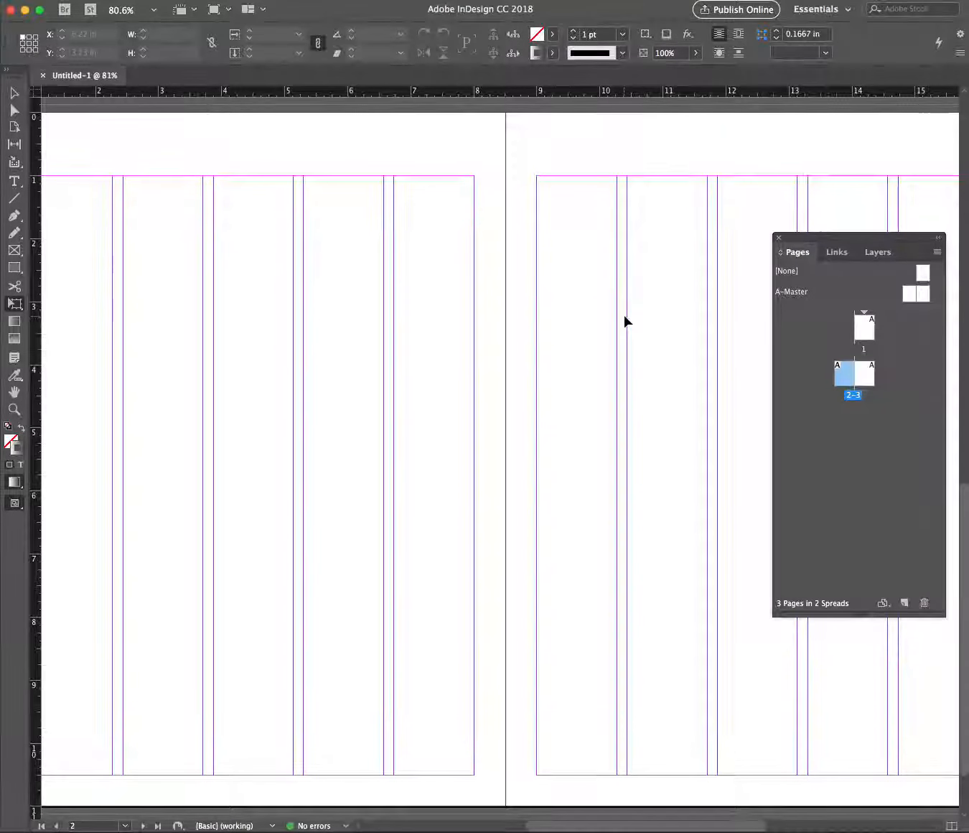
pyautogui.hscroll(-2, 625, 320)
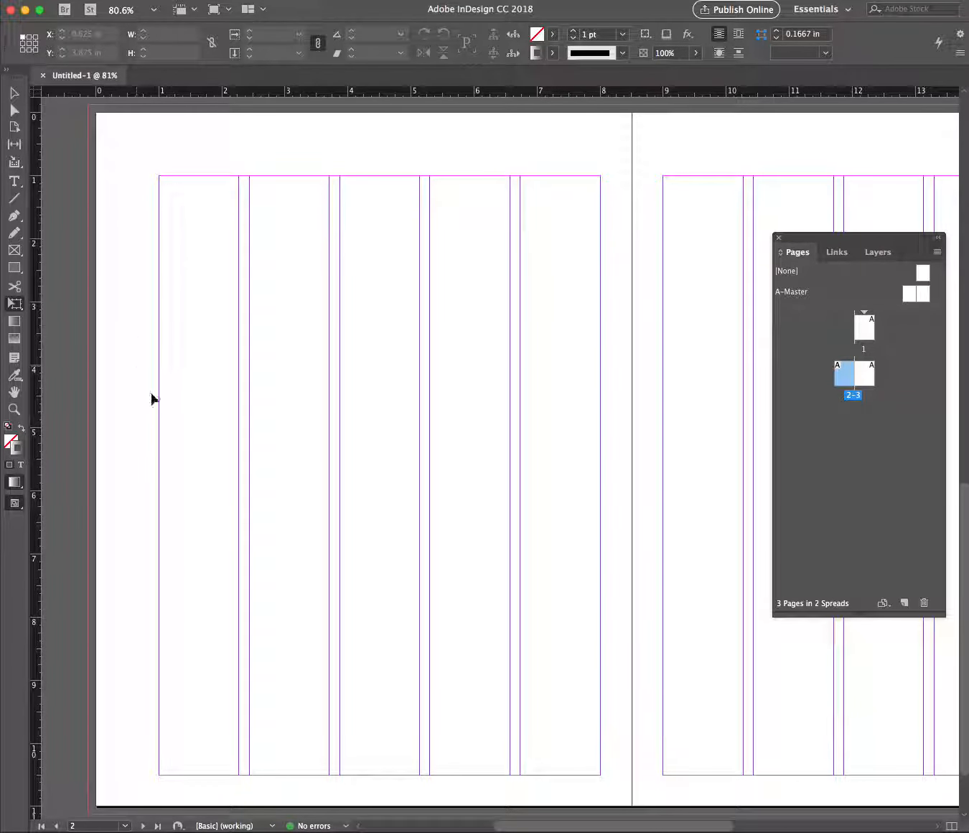
pyautogui.hscroll(7, 391, 359)
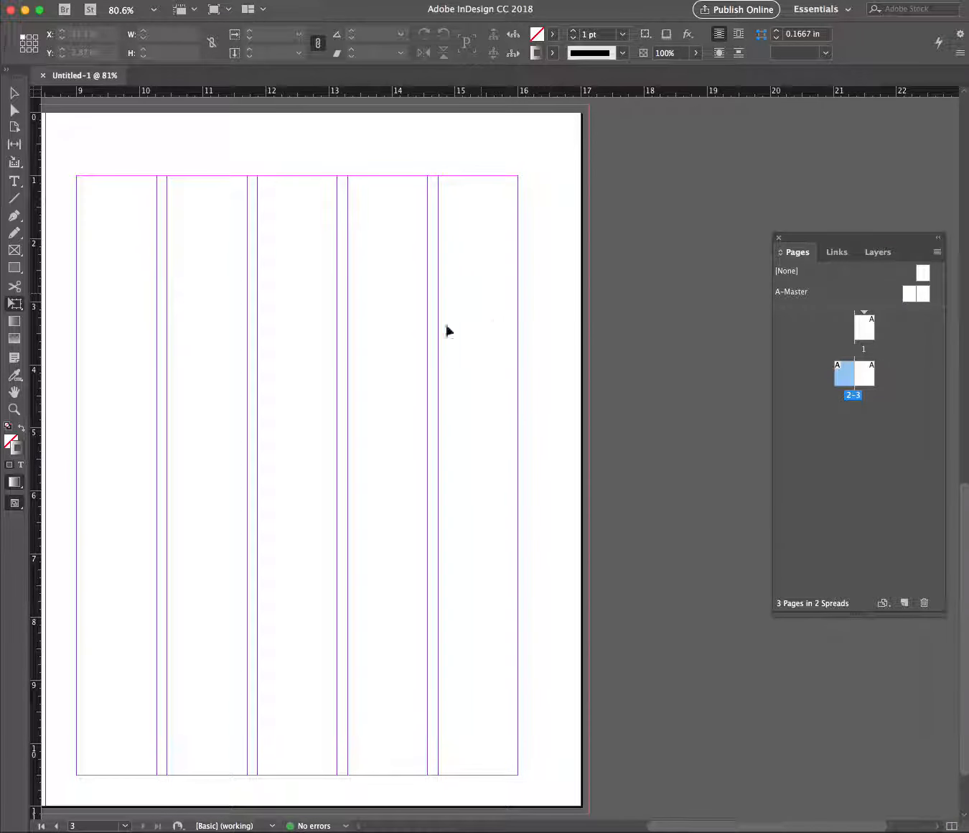
pyautogui.hscroll(-5, 251, 348)
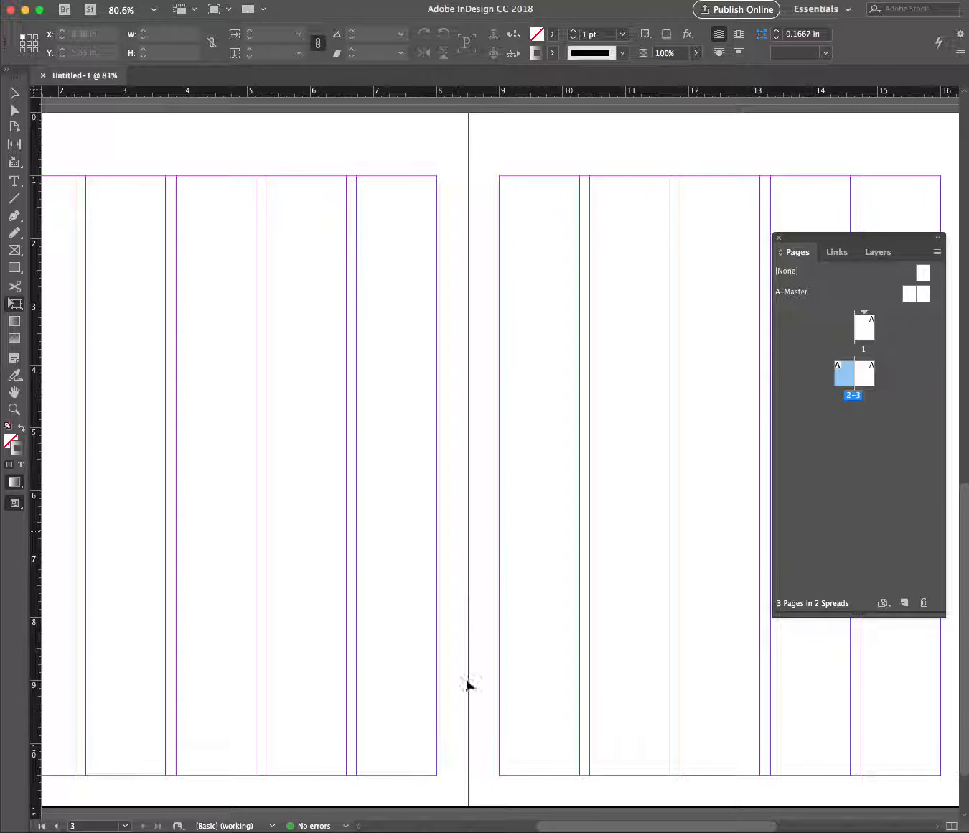
pyautogui.hscroll(-1, 457, 211)
pyautogui.hscroll(-2, 456, 210)
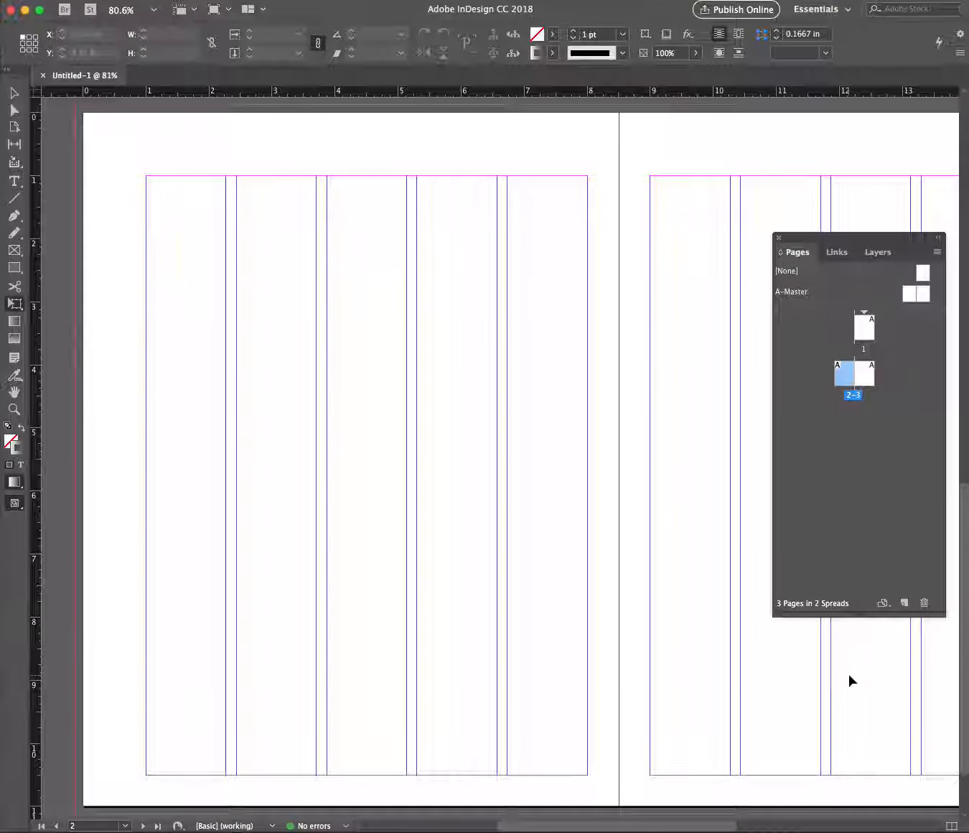
pyautogui.hscroll(3, 850, 682)
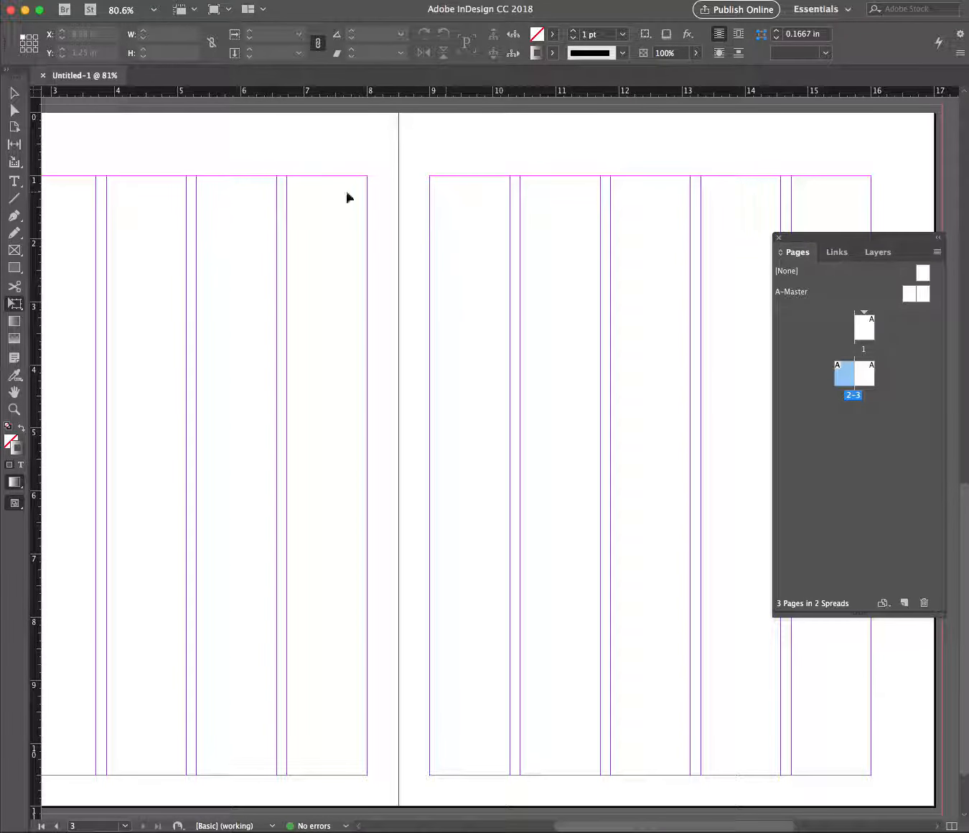
pyautogui.hscroll(-3, 347, 196)
pyautogui.hscroll(3, 348, 197)
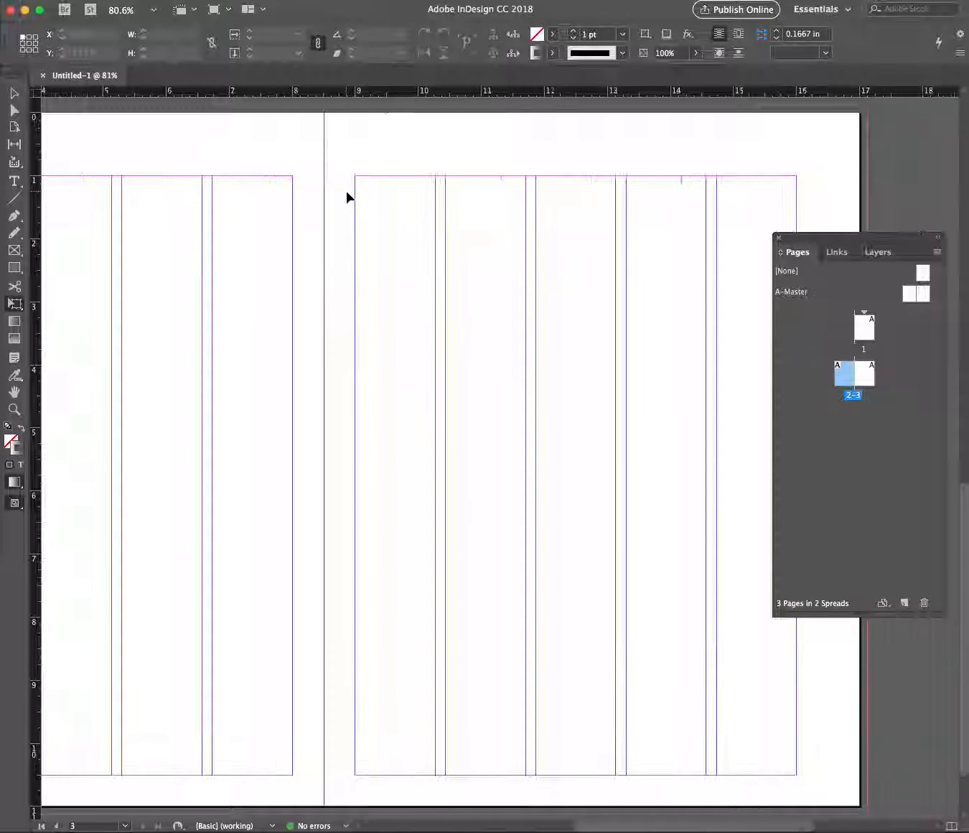
pyautogui.hscroll(-2, 348, 196)
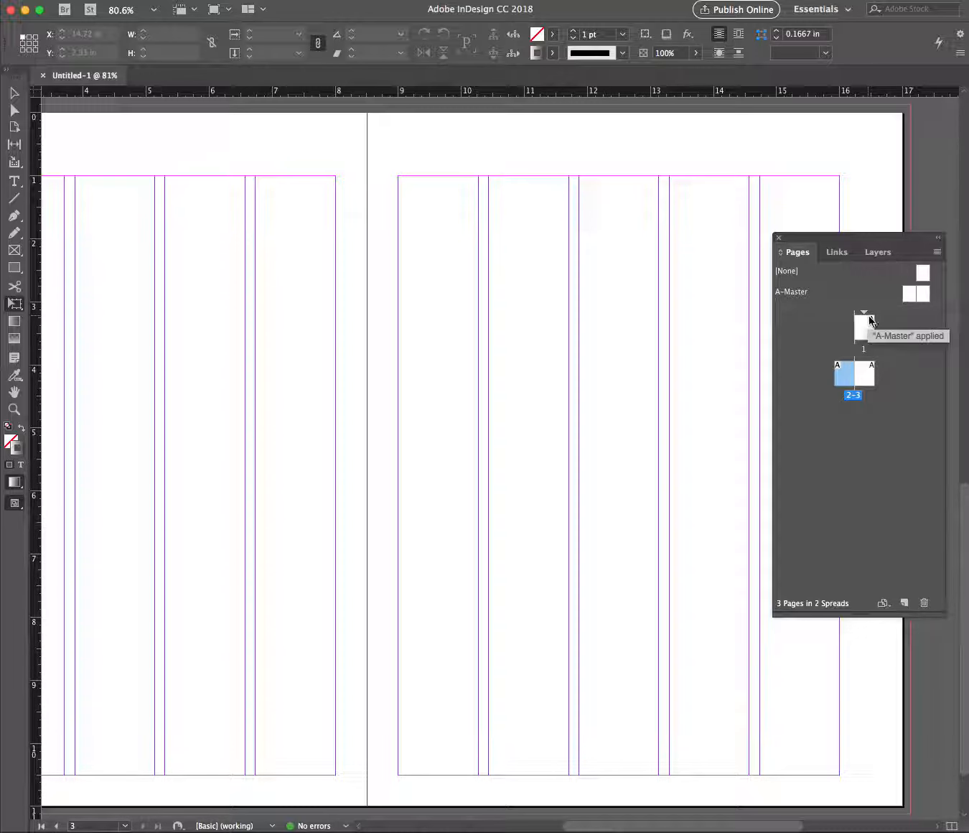
# Step: Compare the layout of page 1 with the spread of pages 2–3, and close the pages overview
pyautogui.doubleClick(864, 326)
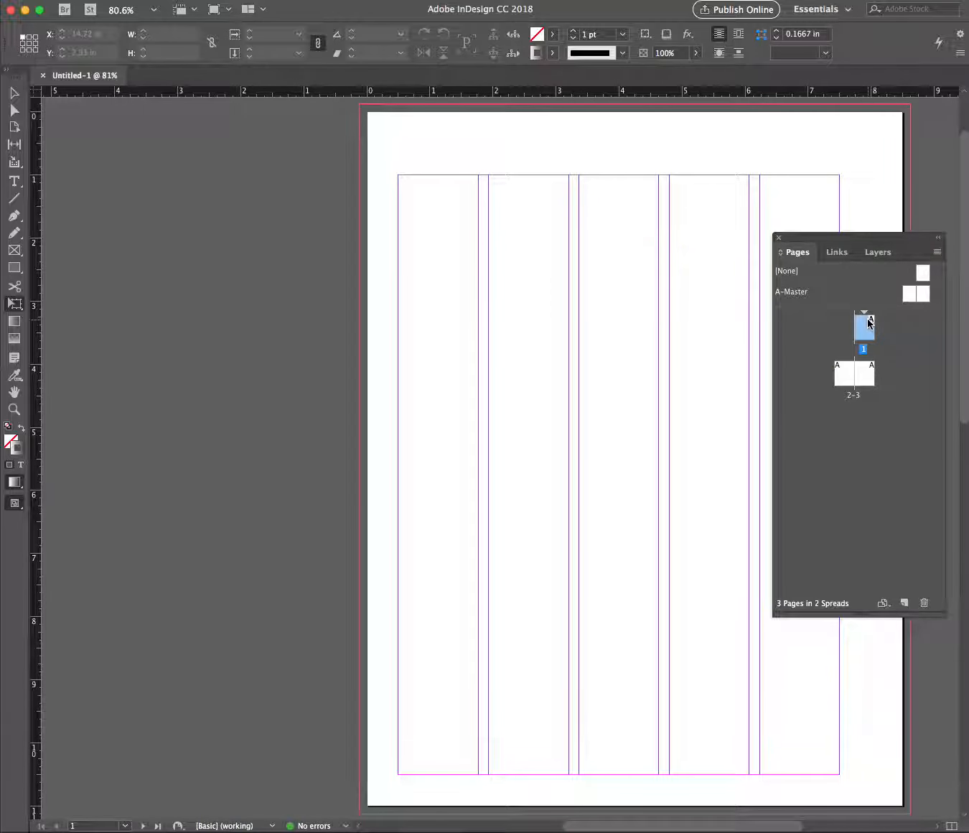
pyautogui.moveTo(870, 322); pyautogui.dragTo(850, 379)
pyautogui.doubleClick(845, 374)
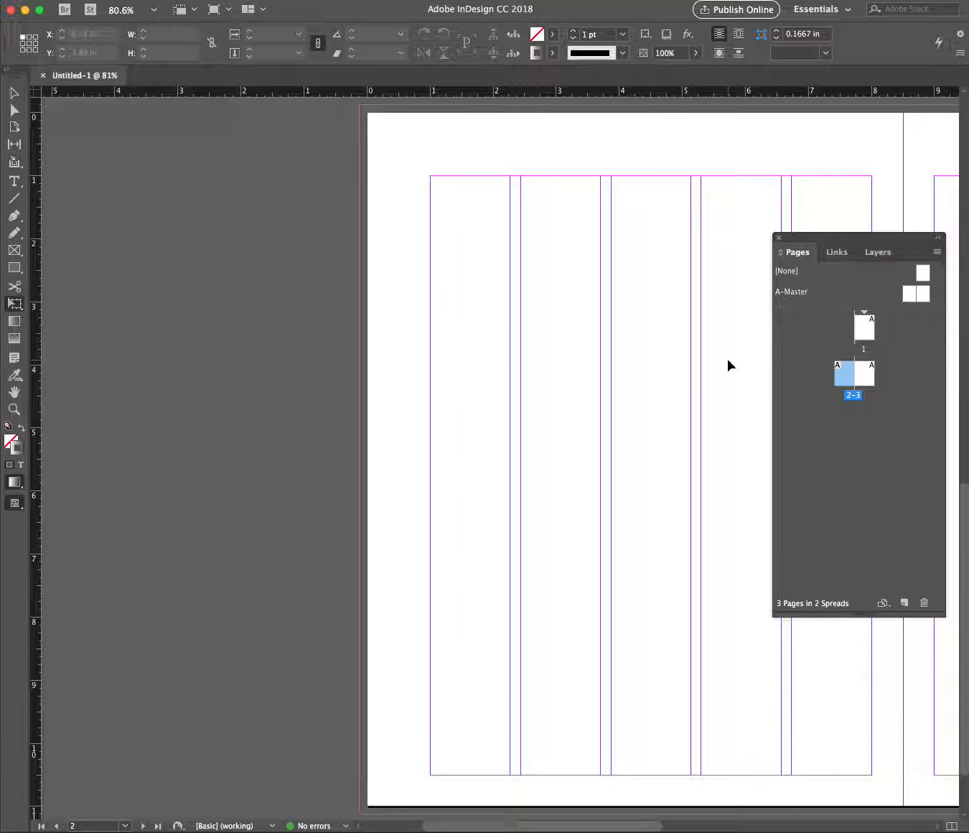
pyautogui.hscroll(5, 729, 362)
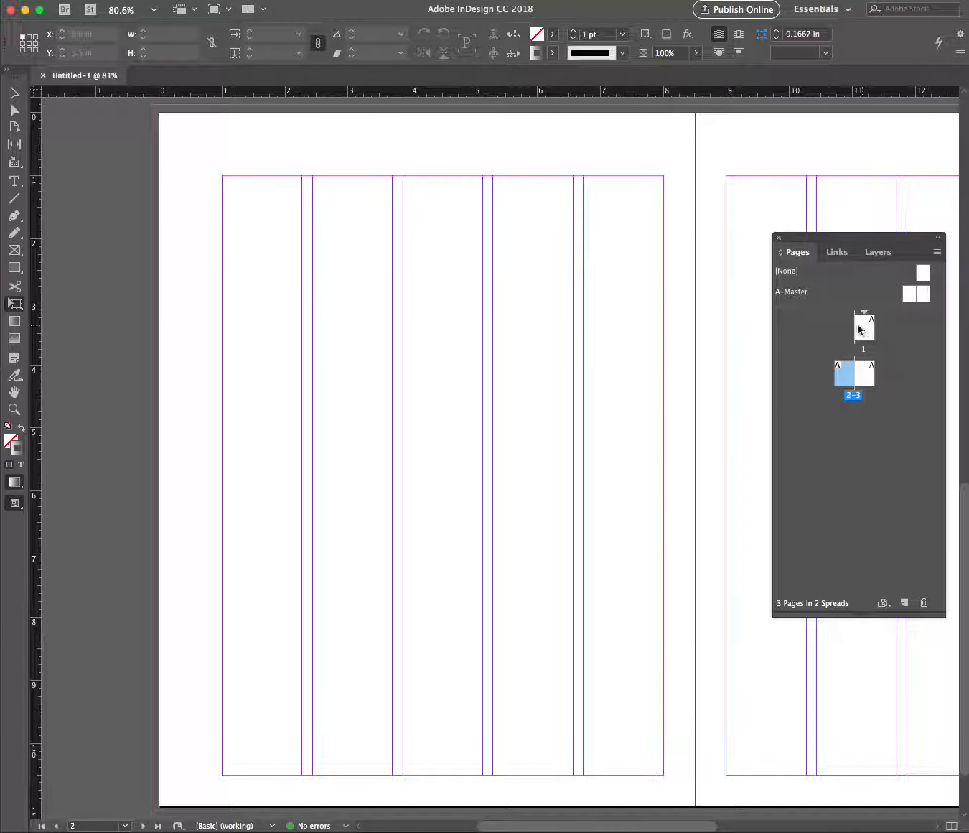
pyautogui.hscroll(3, 629, 358)
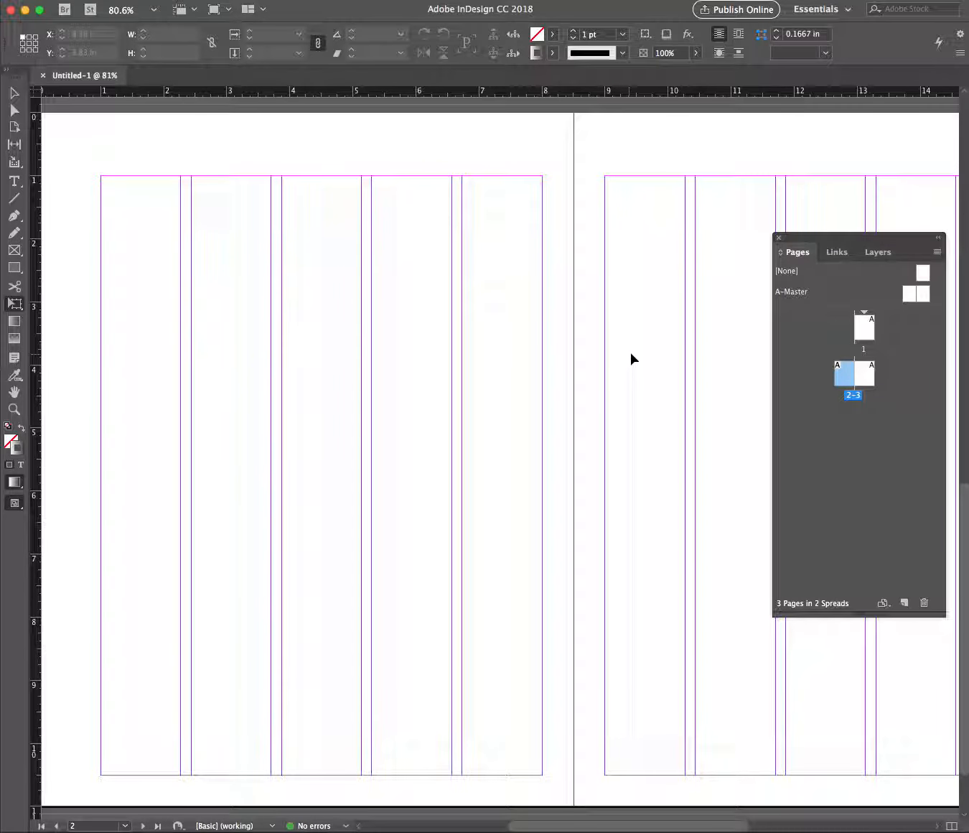
pyautogui.click(780, 238)
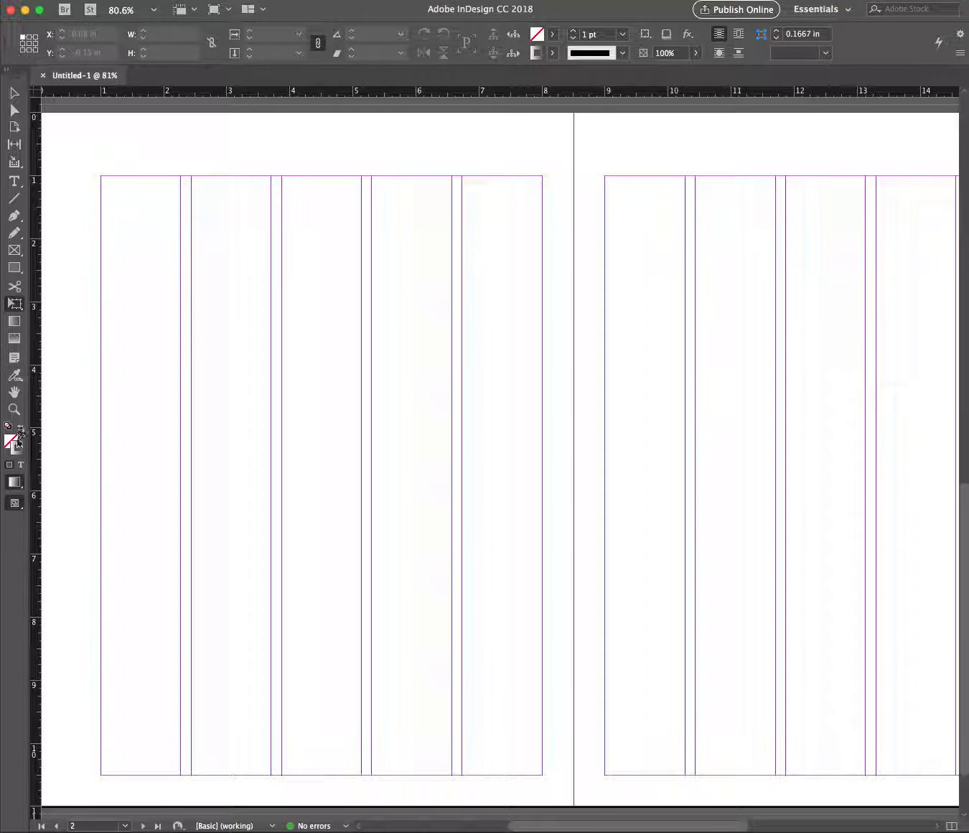
pyautogui.click(349, 699)
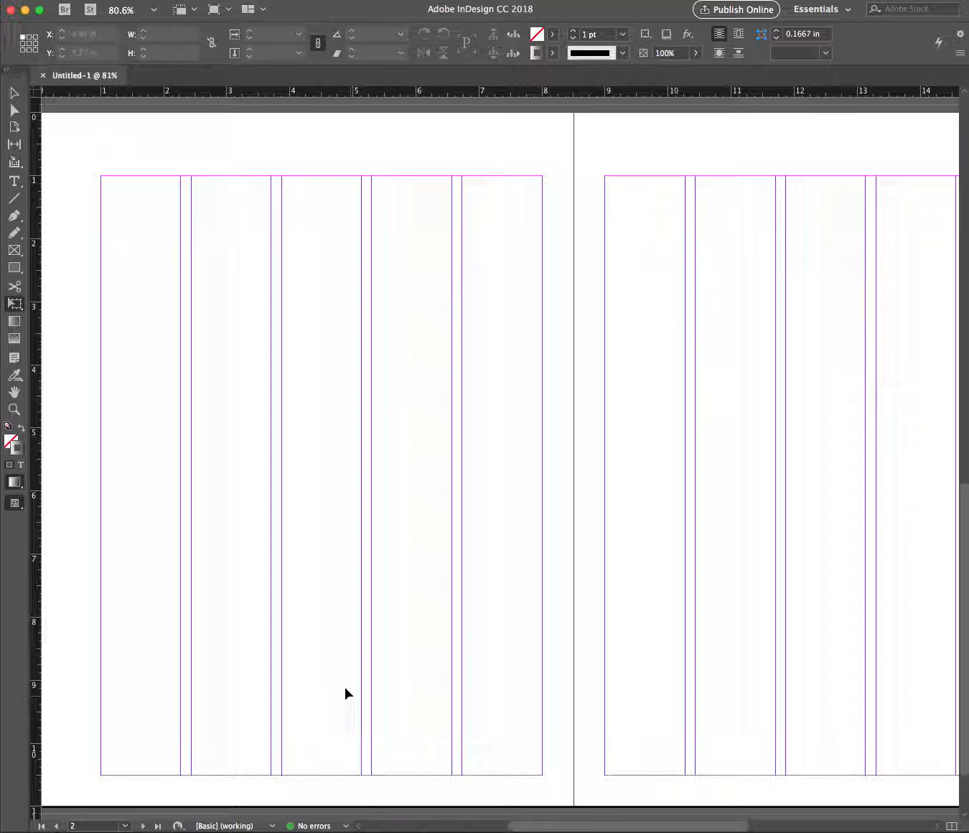